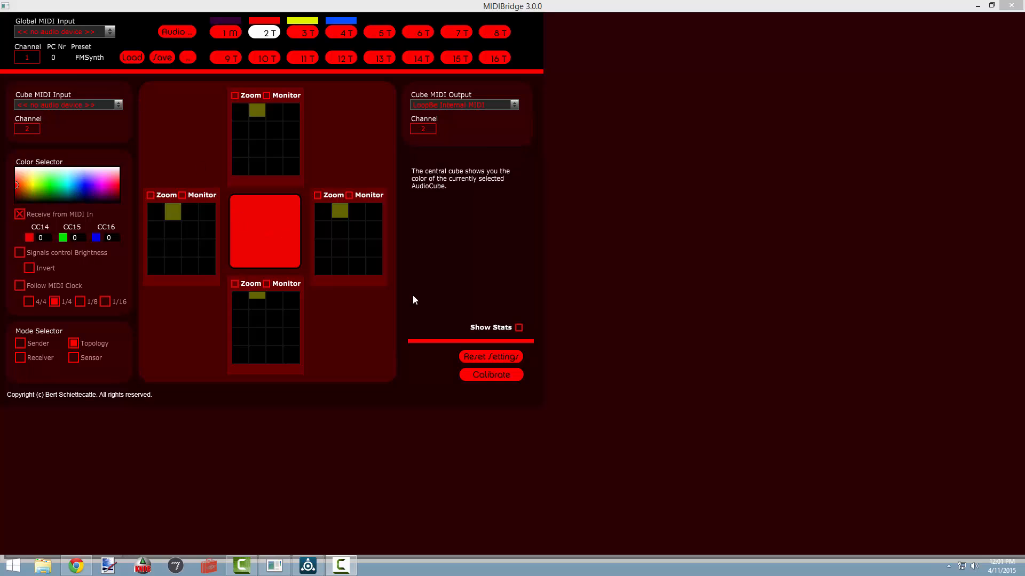
Step: Review the color, channel and mode settings of AudioCubes 3 and 4, ending on AudioCube 2
{"action": "left_click", "coordinate": [388, 74]}
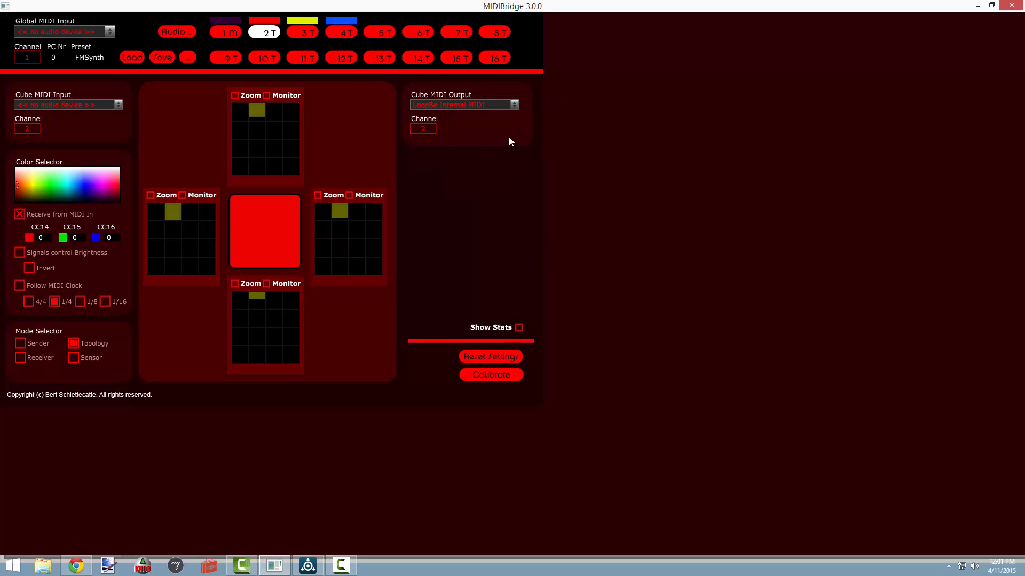
{"action": "left_click", "coordinate": [307, 35]}
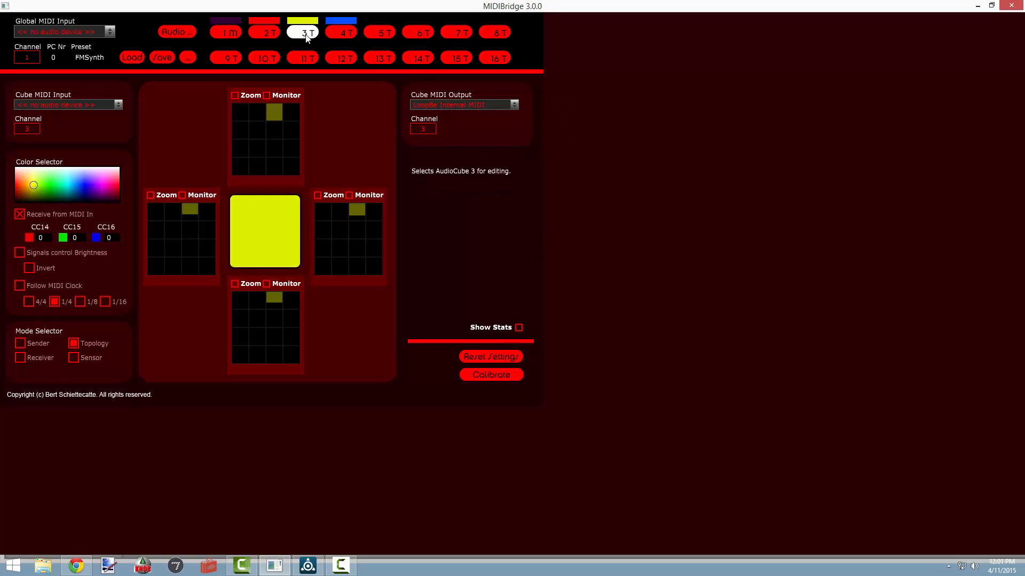
{"action": "left_click", "coordinate": [347, 34]}
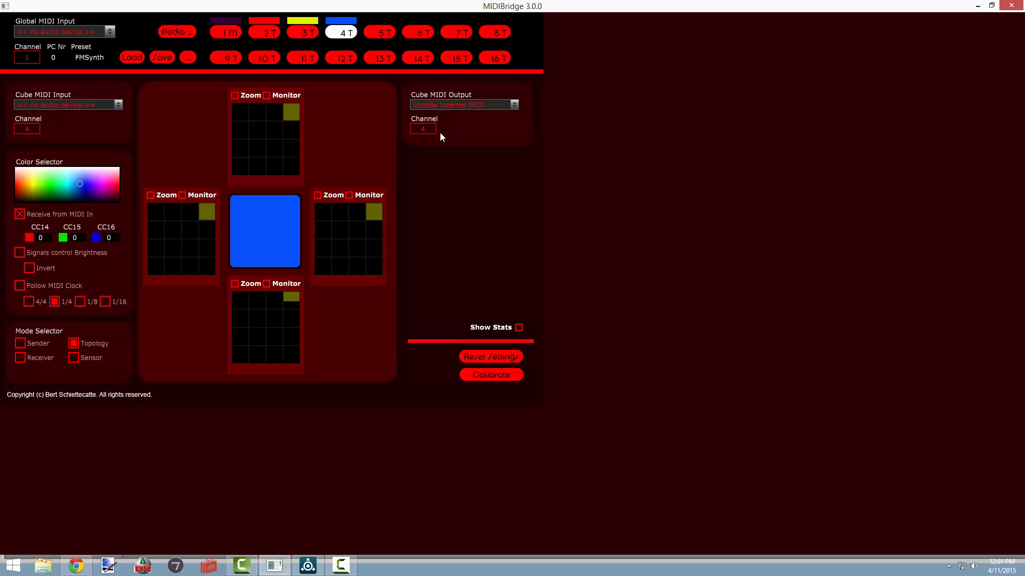
{"action": "left_click", "coordinate": [303, 35]}
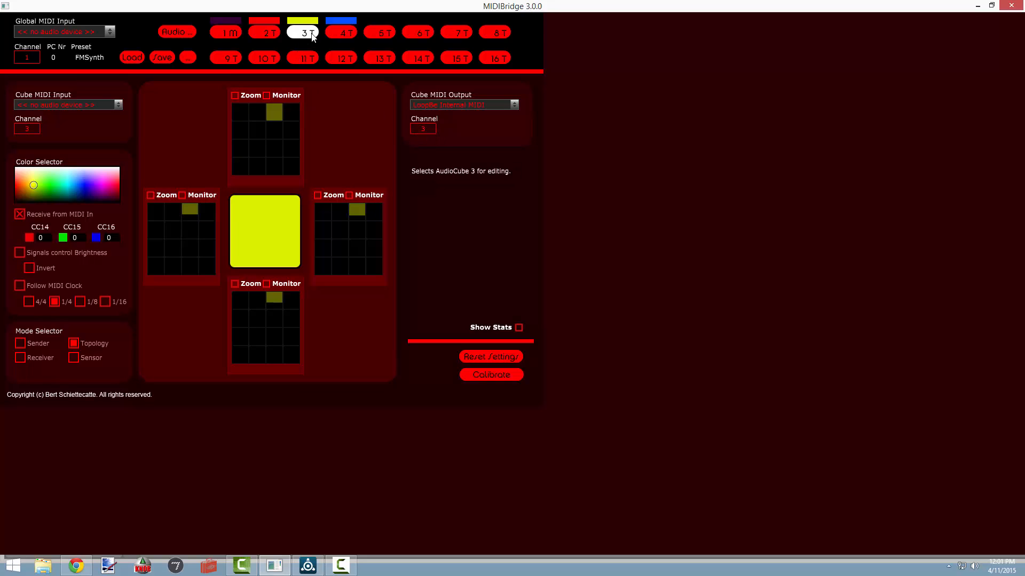
{"action": "left_click", "coordinate": [261, 32]}
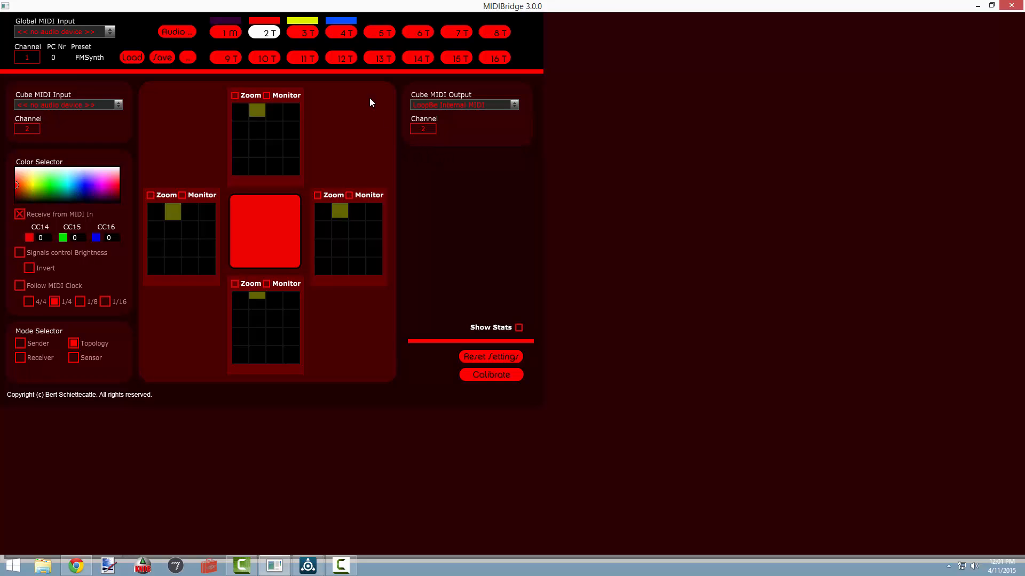
Step: Inspect the zoomed note and CC grids for AudioCube 2's upper and left faces and AudioCube 3's left face, closing each one
{"action": "left_click", "coordinate": [235, 95]}
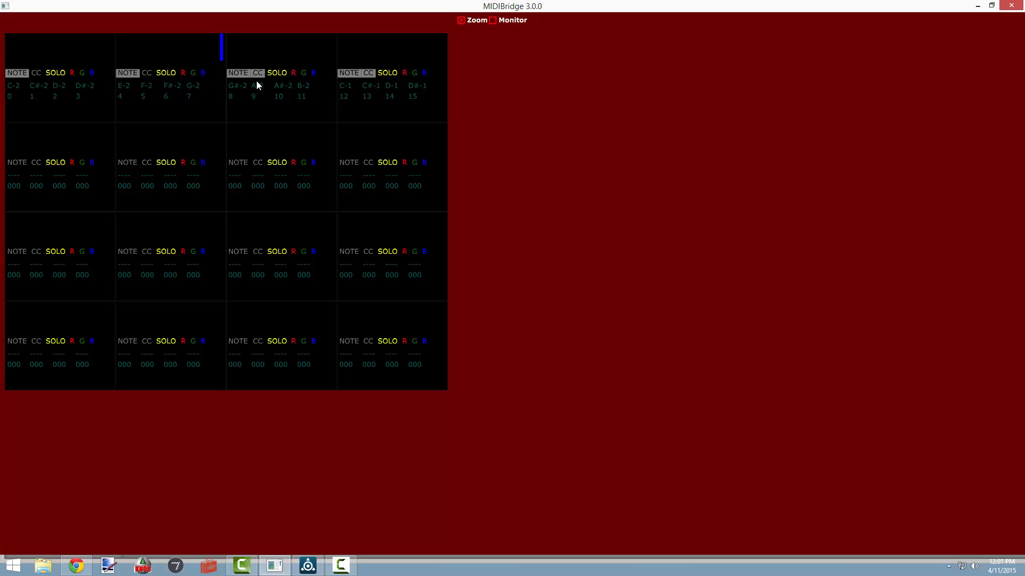
{"action": "left_click", "coordinate": [460, 20]}
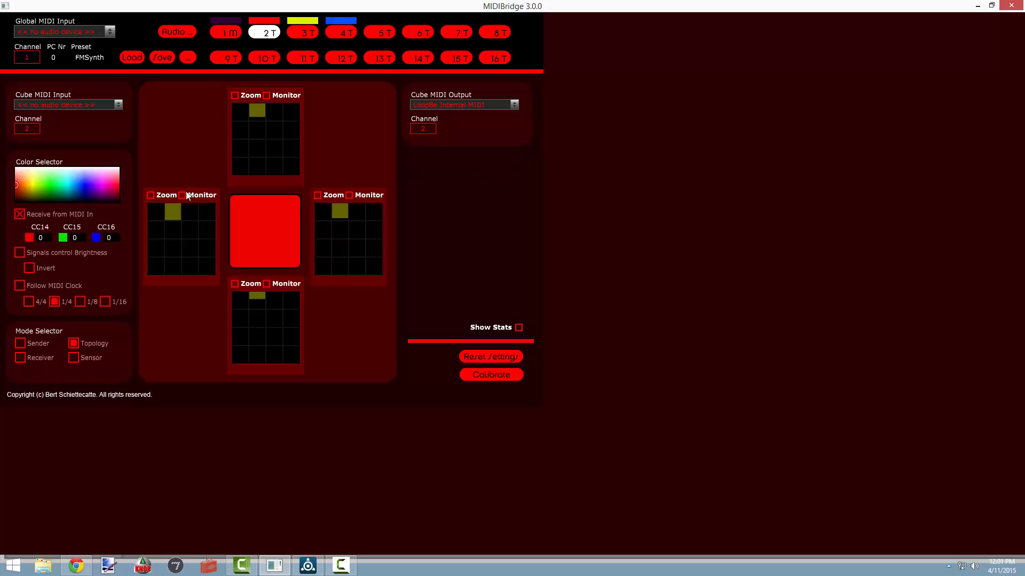
{"action": "left_click", "coordinate": [150, 195]}
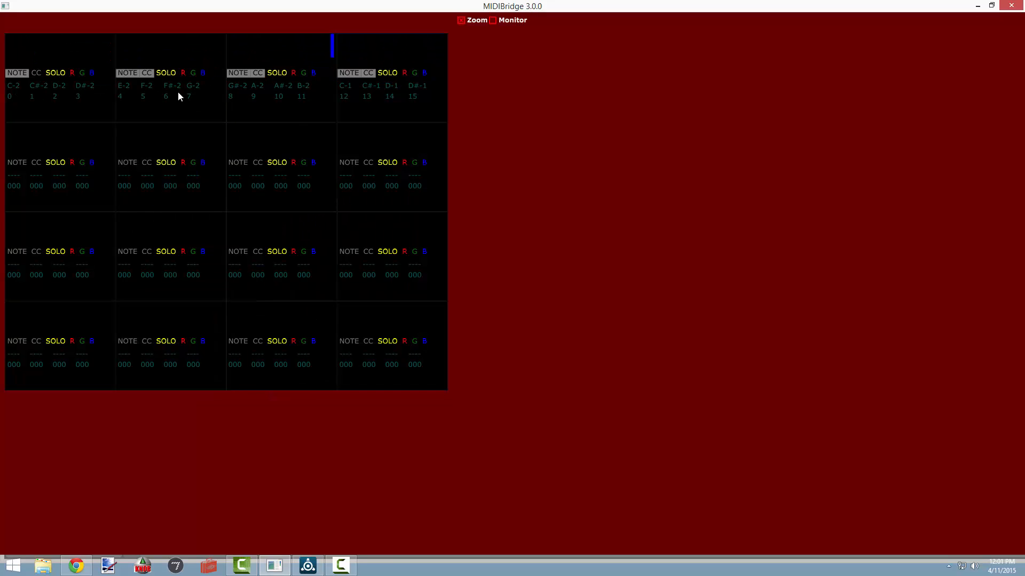
{"action": "left_click", "coordinate": [461, 20]}
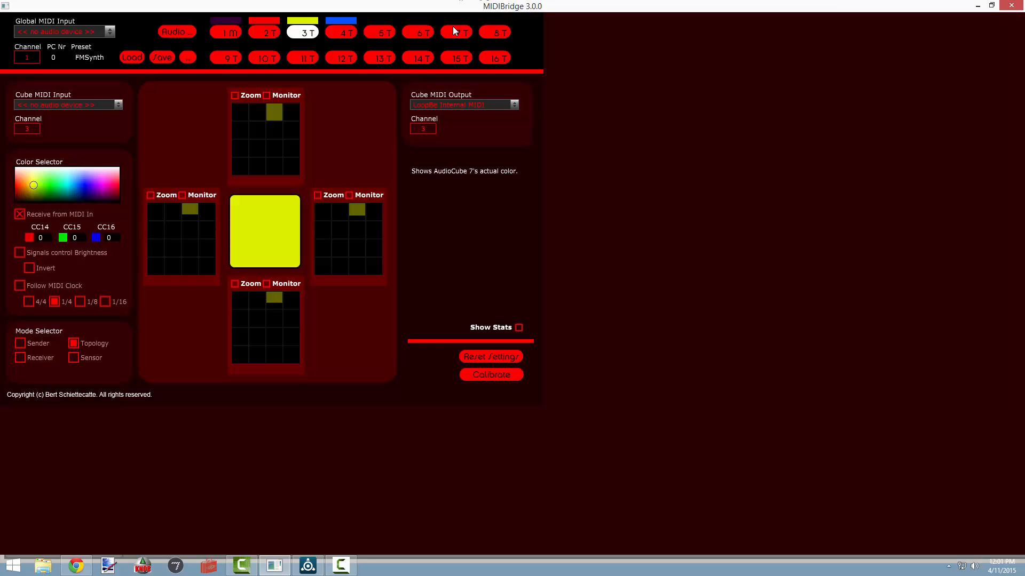
{"action": "left_click", "coordinate": [150, 195]}
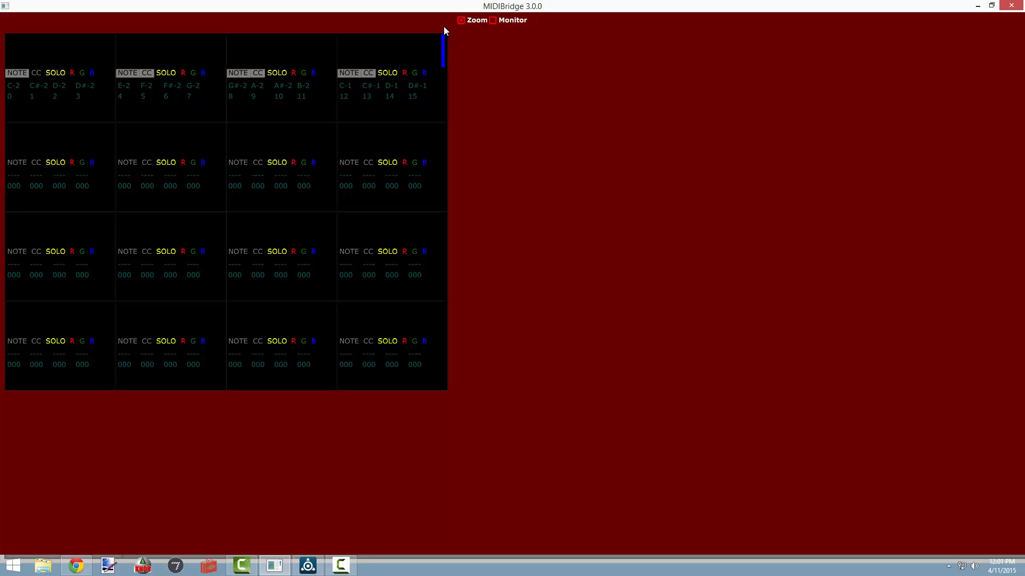
{"action": "left_click", "coordinate": [460, 21]}
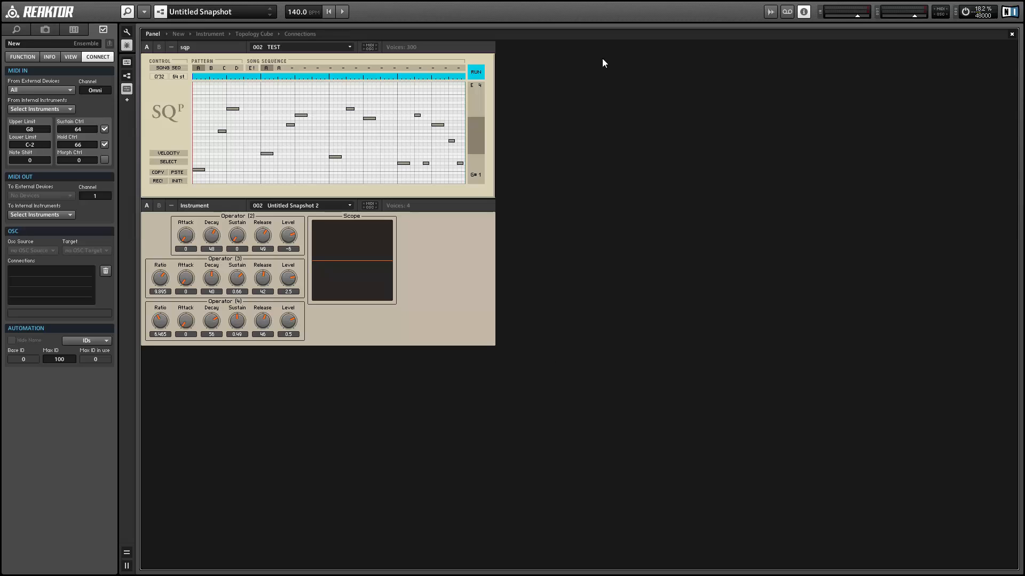
Step: In Reaktor, open the ensemble's structure and review the MIDI connection settings of the sqp sequencer and the Instrument that feeds the synth
{"action": "left_click", "coordinate": [178, 34]}
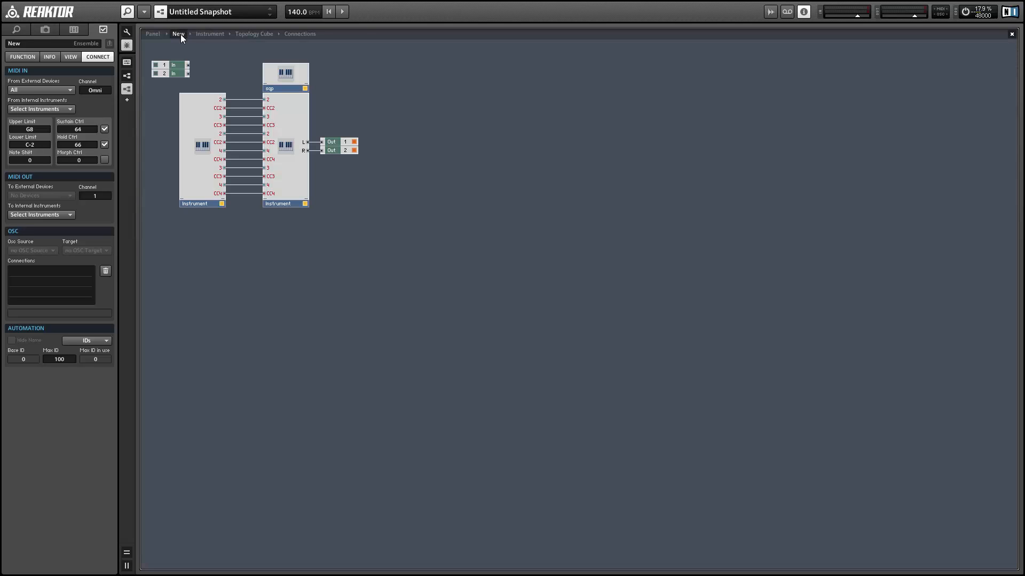
{"action": "left_click", "coordinate": [284, 75]}
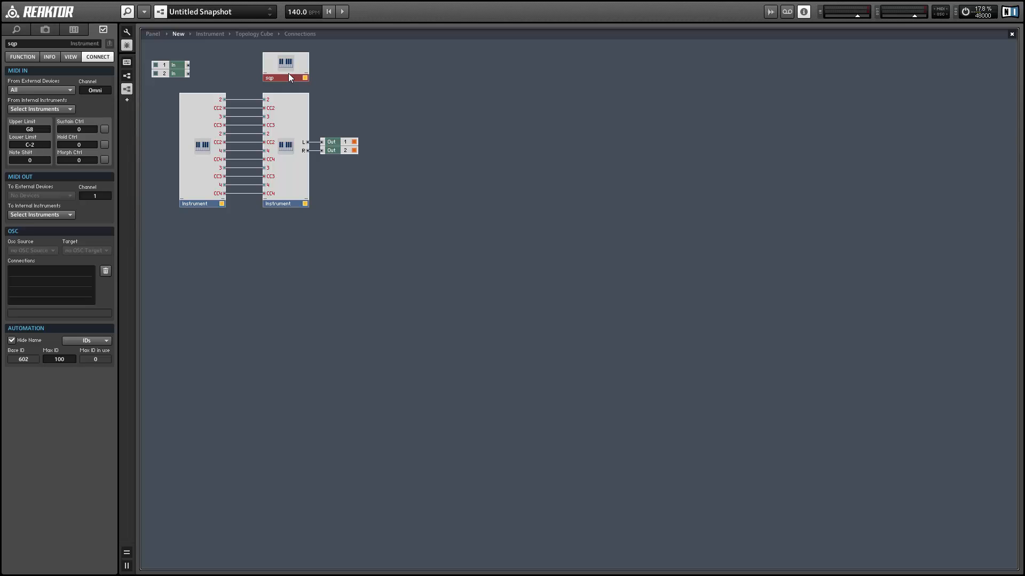
{"action": "key", "text": "Right"}
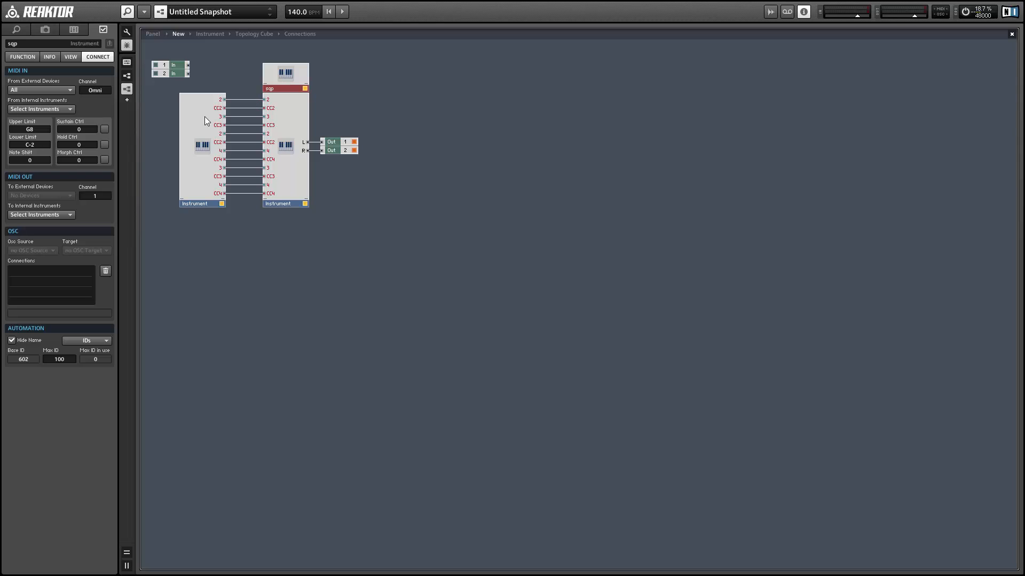
{"action": "left_click", "coordinate": [193, 124]}
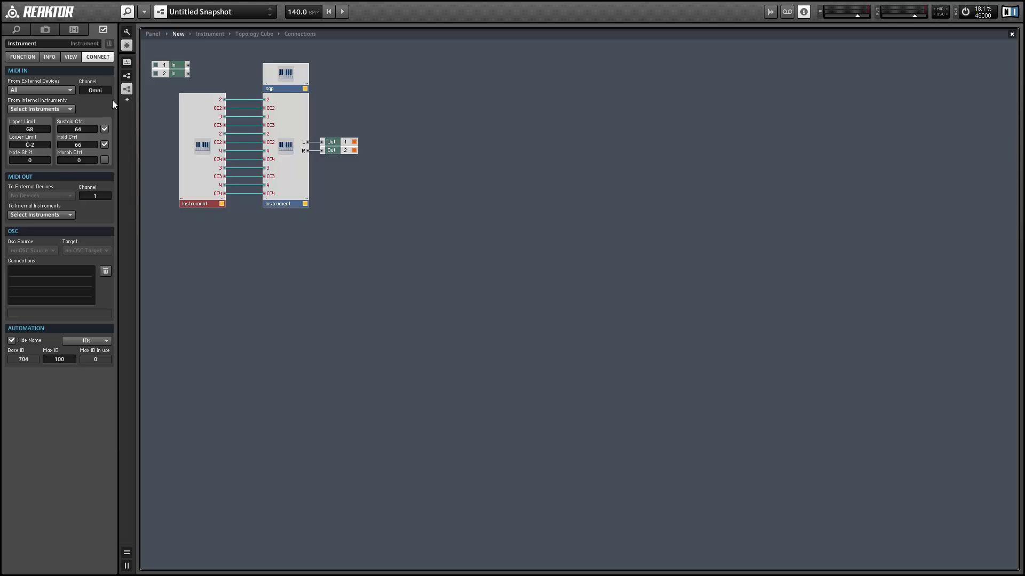
{"action": "left_click", "coordinate": [283, 112]}
{"action": "left_click_drag", "start_coordinate": [283, 82], "coordinate": [282, 81]}
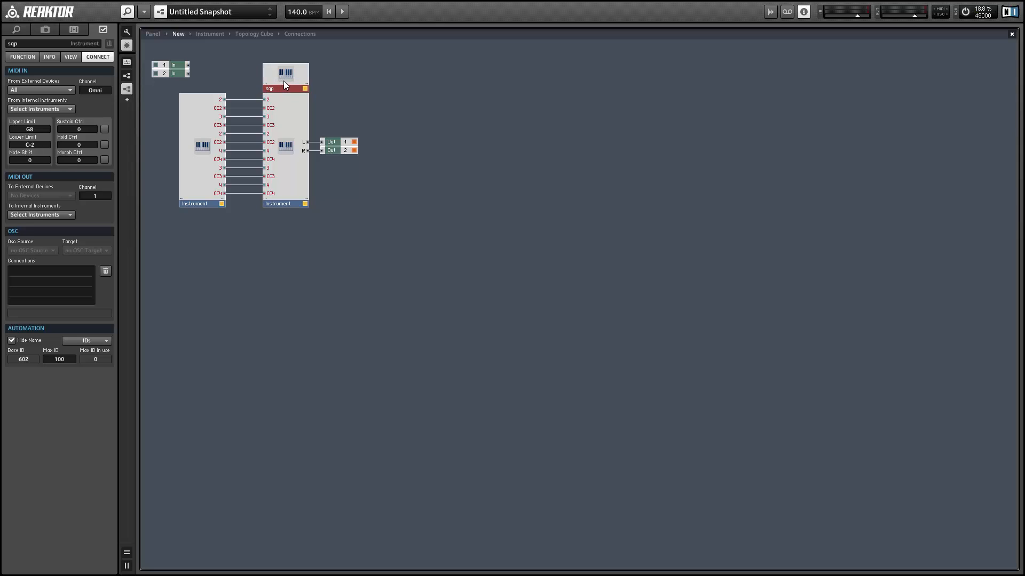
{"action": "left_click", "coordinate": [182, 219]}
Step: Inspect the first Topology Cube macro and its output ports inside the cube-input Instrument, and return to the ensemble structure
{"action": "double_click", "coordinate": [193, 117]}
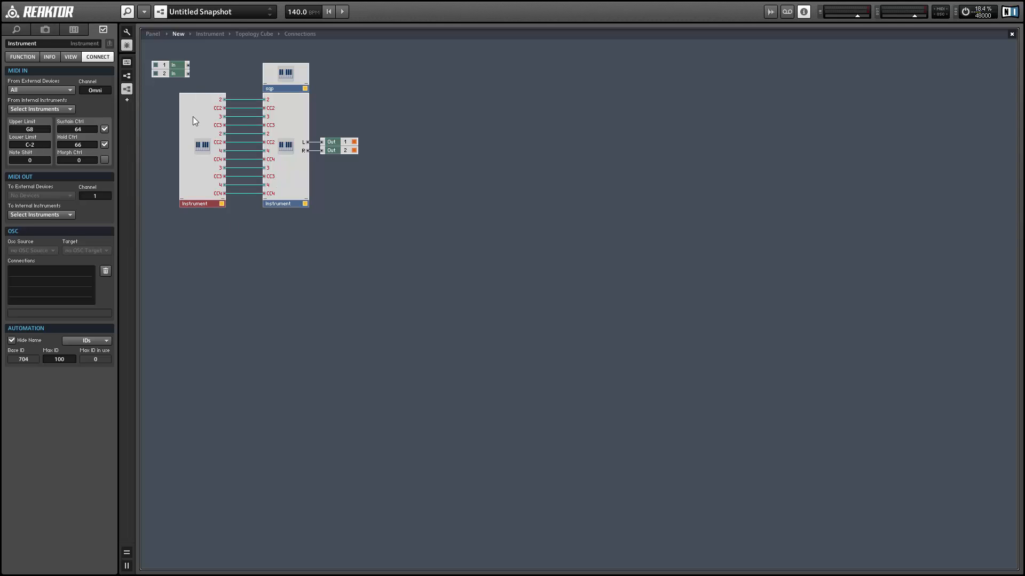
{"action": "double_click", "coordinate": [395, 133]}
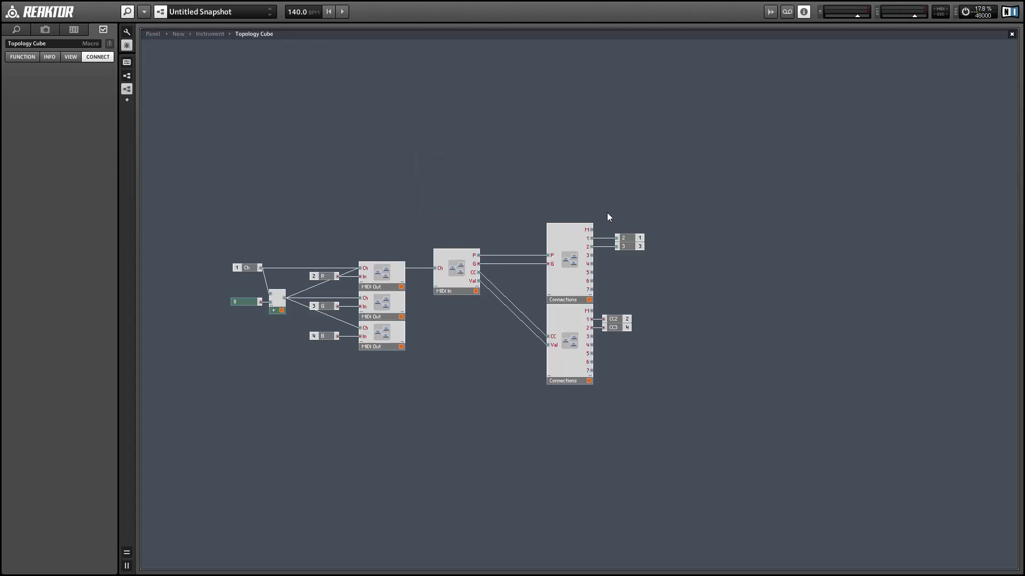
{"action": "left_click_drag", "start_coordinate": [607, 213], "coordinate": [661, 276]}
{"action": "double_click", "coordinate": [634, 282]}
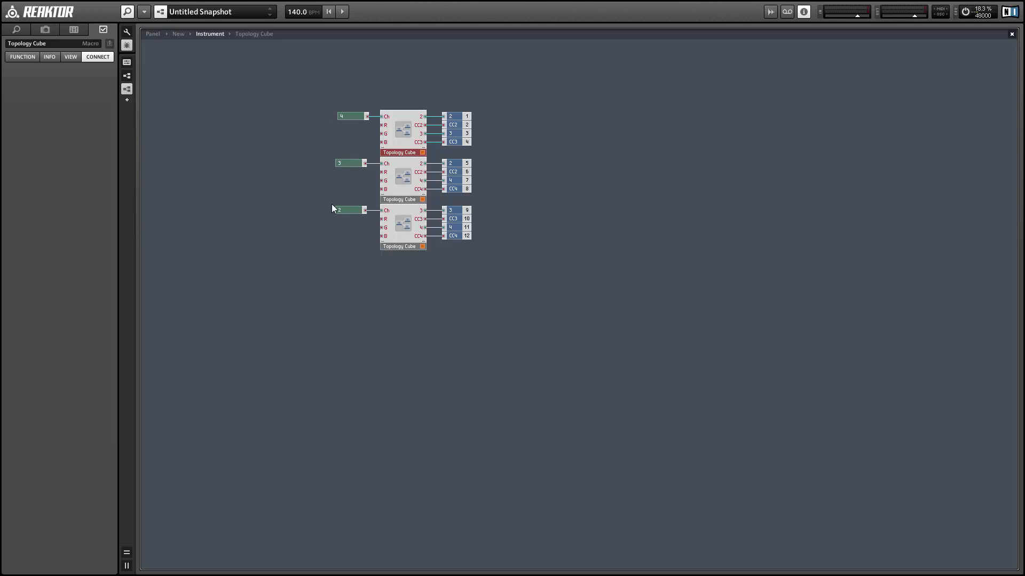
{"action": "double_click", "coordinate": [511, 151]}
{"action": "left_click", "coordinate": [358, 236]}
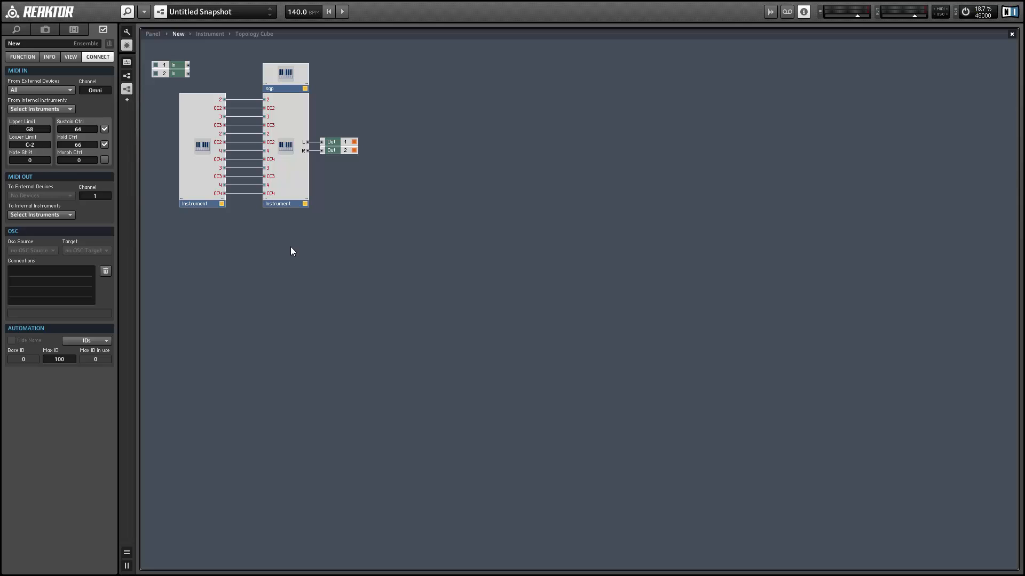
Step: Open the synth Instrument and examine the 2, CC2, 3 and CC3 inputs of Operator (4), both outside and inside the macro
{"action": "double_click", "coordinate": [297, 176]}
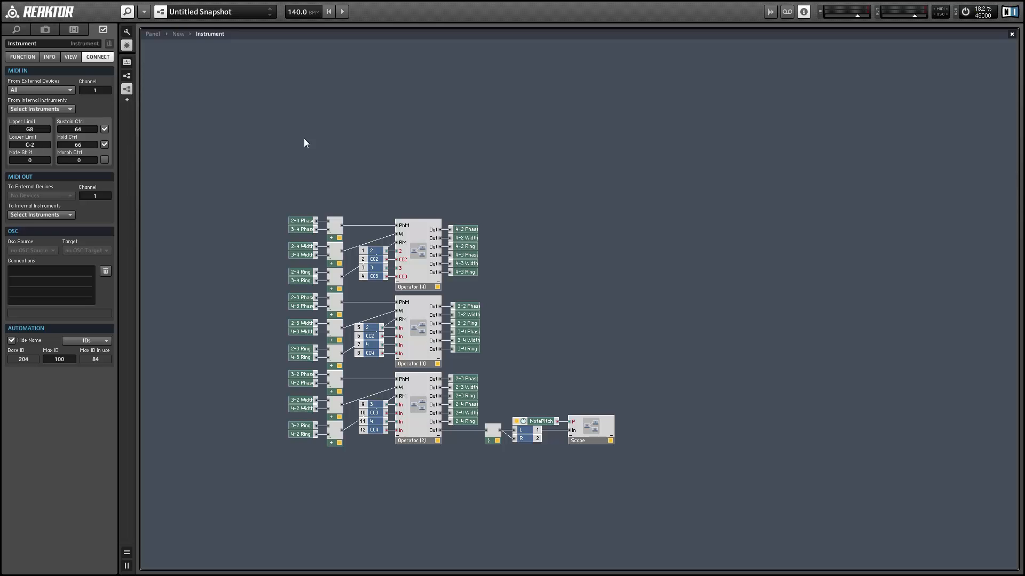
{"action": "left_click_drag", "start_coordinate": [394, 203], "coordinate": [373, 278]}
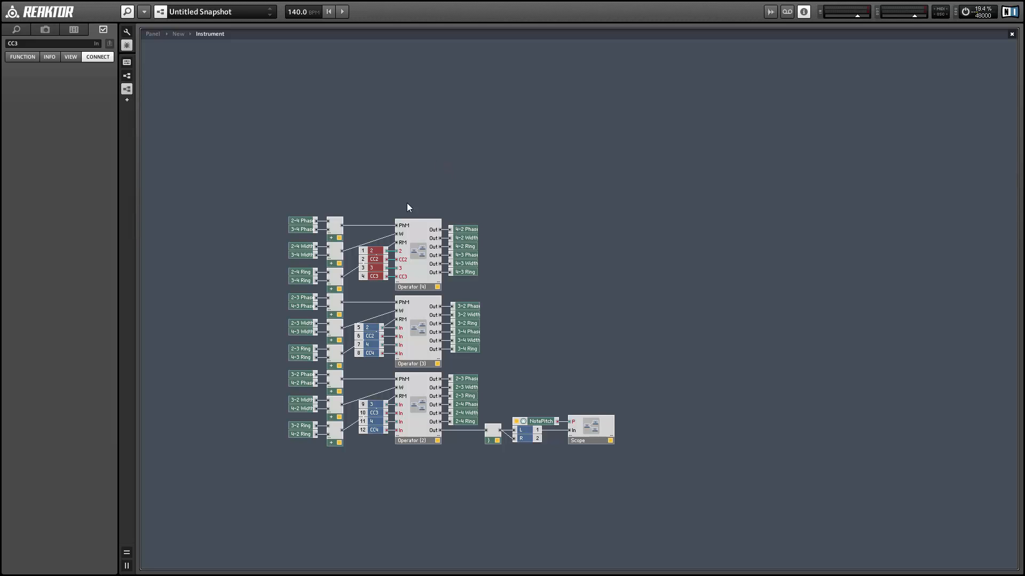
{"action": "double_click", "coordinate": [411, 258]}
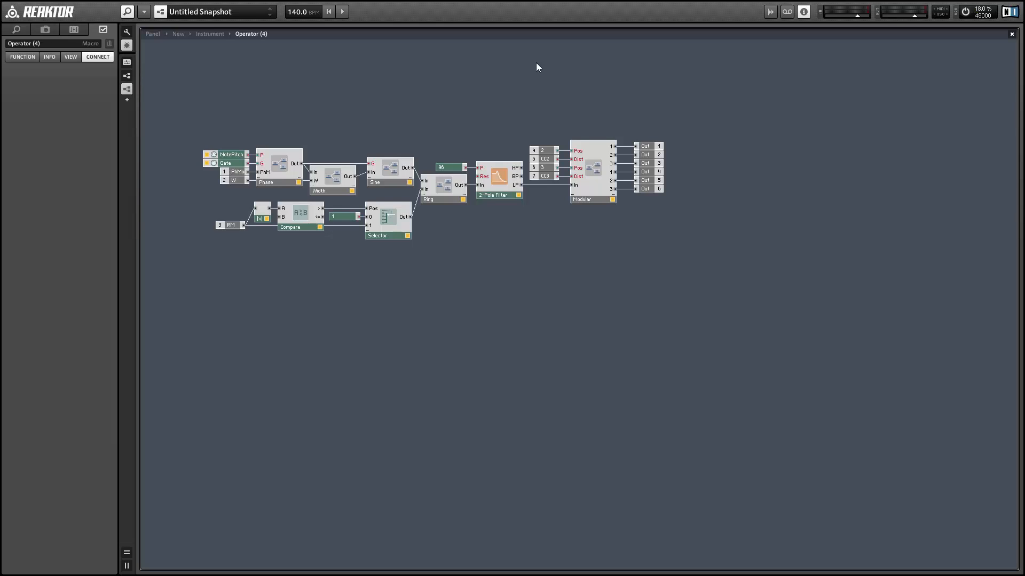
{"action": "left_click_drag", "start_coordinate": [552, 90], "coordinate": [553, 192]}
Step: Examine the Modular macro in Operator (4), including its Pos and Dist inputs and the distributors, and return to the operator's structure
{"action": "left_click", "coordinate": [596, 184]}
{"action": "double_click", "coordinate": [595, 184]}
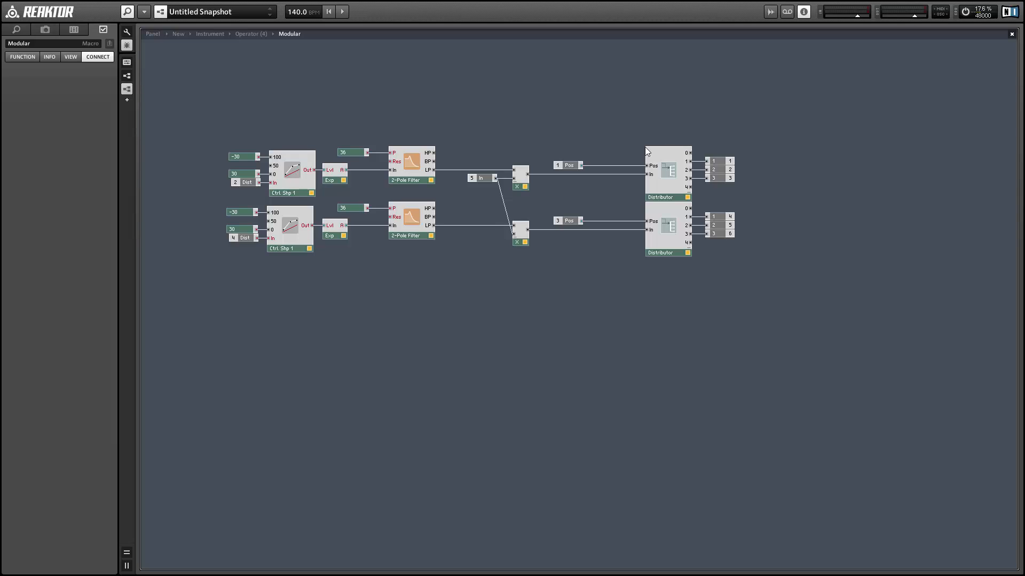
{"action": "double_click", "coordinate": [618, 152]}
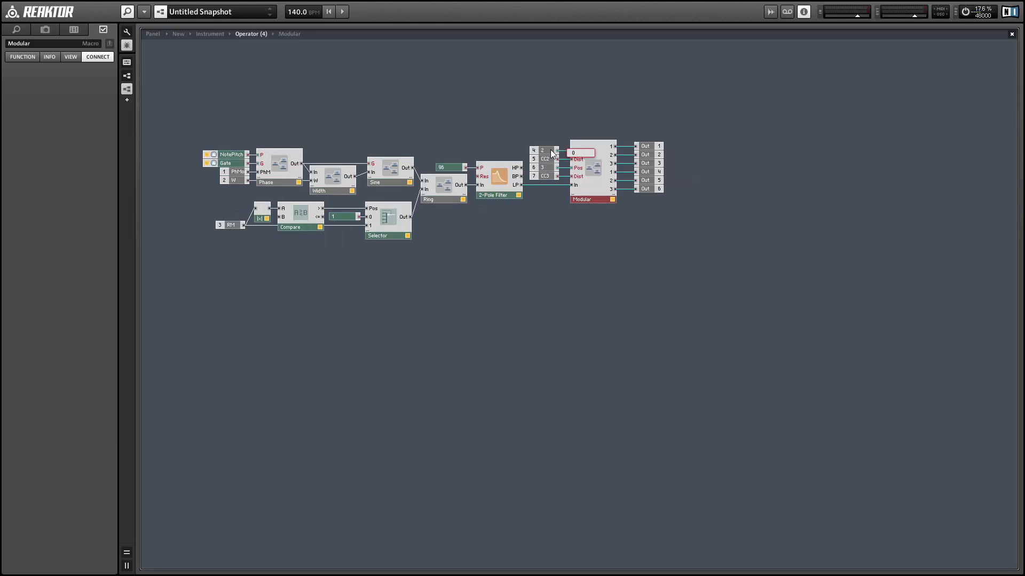
{"action": "double_click", "coordinate": [592, 162]}
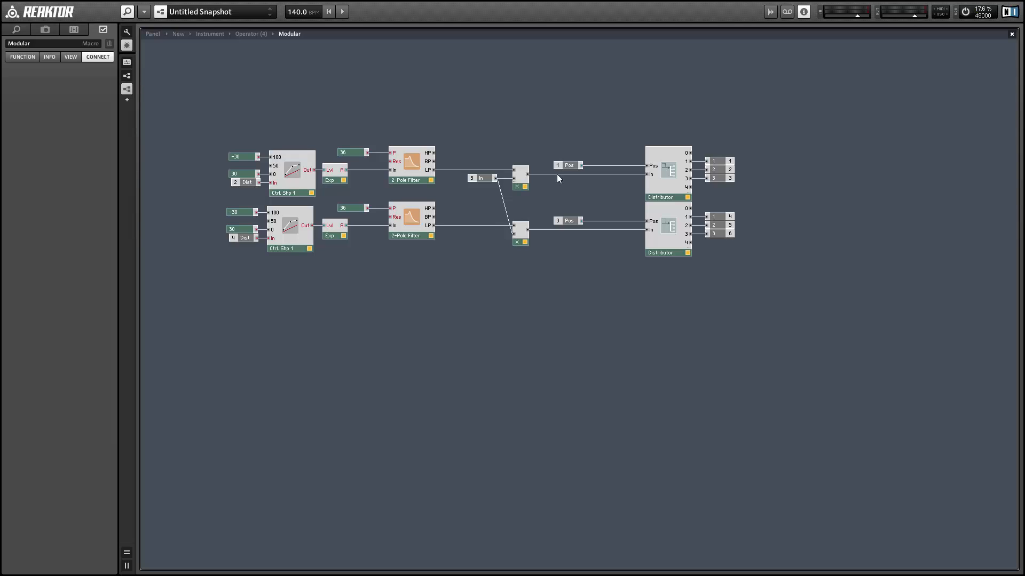
{"action": "mouse_move", "coordinate": [556, 174]}
{"action": "mouse_move", "coordinate": [694, 173]}
{"action": "left_click", "coordinate": [241, 184]}
{"action": "left_click", "coordinate": [239, 239]}
{"action": "double_click", "coordinate": [453, 250]}
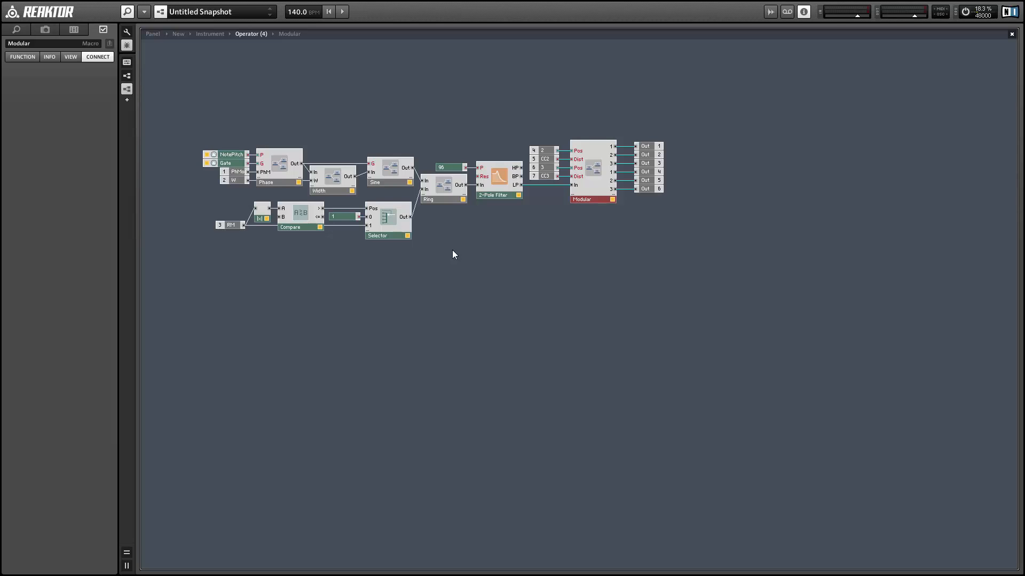
{"action": "left_click", "coordinate": [689, 127]}
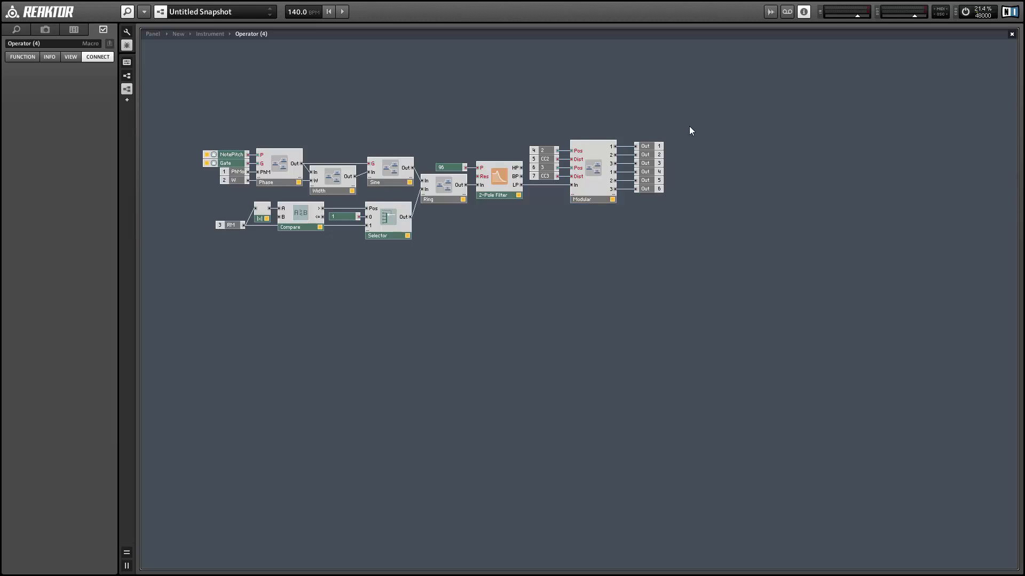
Step: Return to the synth Instrument's structure and review the phase, width and ring send modules of Operator (4)
{"action": "double_click", "coordinate": [632, 261]}
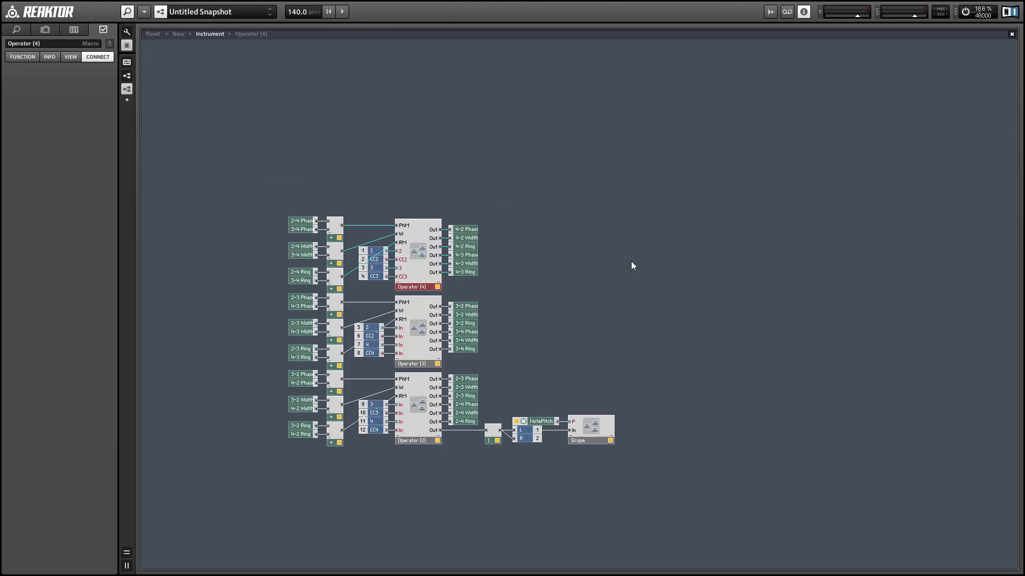
{"action": "left_click_drag", "start_coordinate": [494, 193], "coordinate": [456, 280]}
{"action": "left_click", "coordinate": [470, 237]}
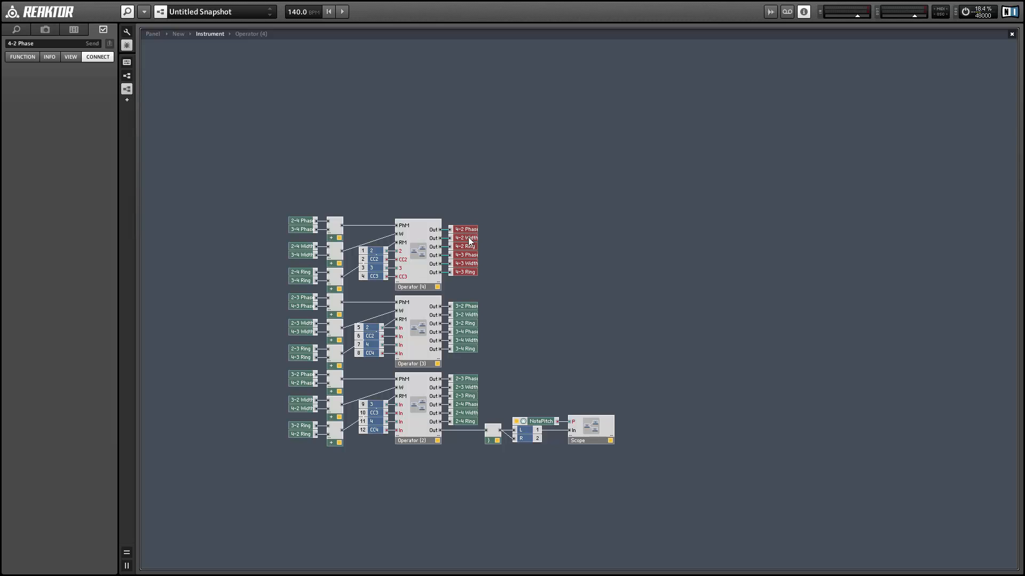
{"action": "left_click", "coordinate": [467, 247]}
{"action": "left_click", "coordinate": [505, 254]}
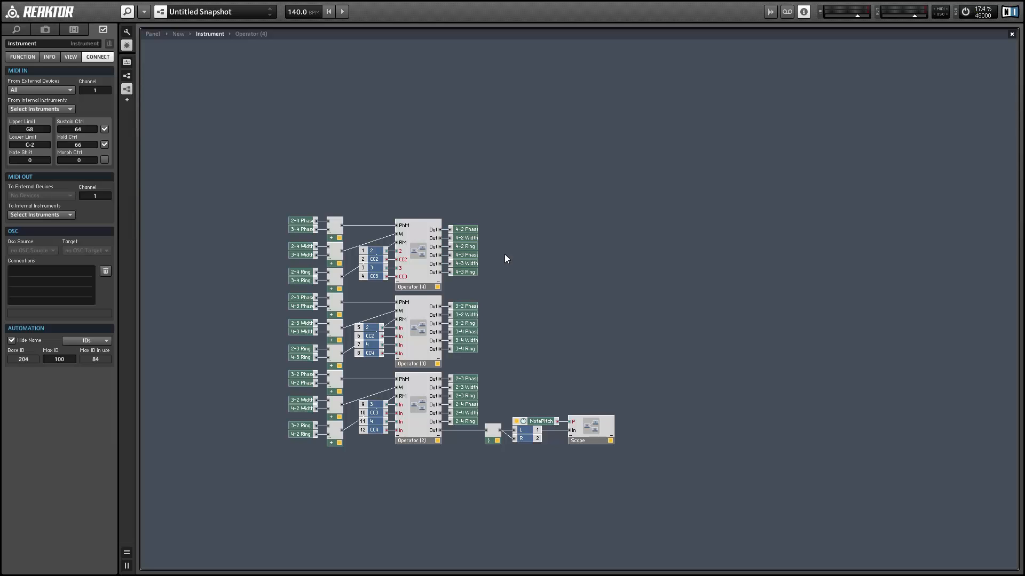
Step: Inspect the internal structure of the Operator (2) macro and return to the synth Instrument's structure
{"action": "left_click", "coordinate": [420, 413]}
{"action": "double_click", "coordinate": [420, 413]}
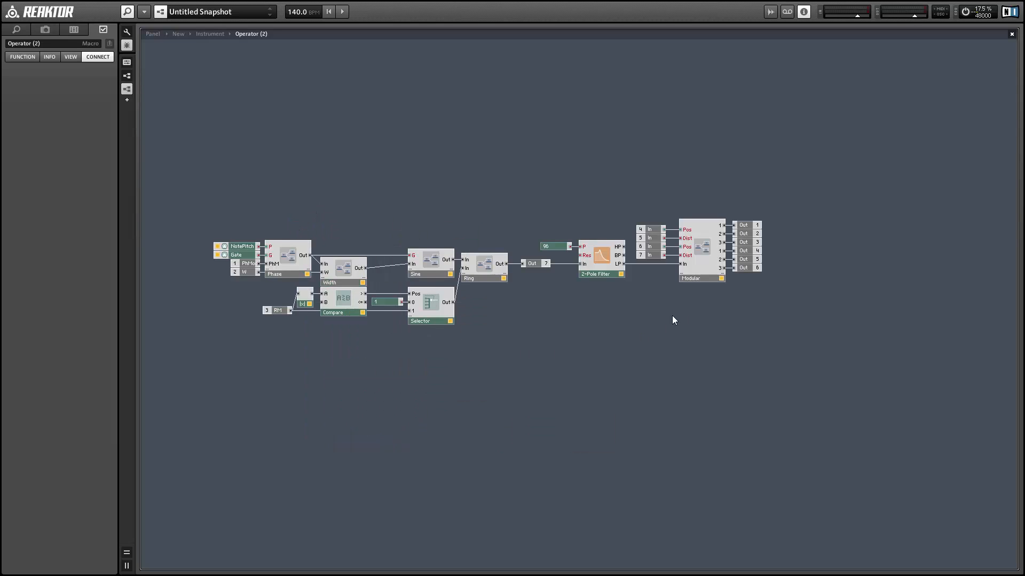
{"action": "double_click", "coordinate": [572, 320]}
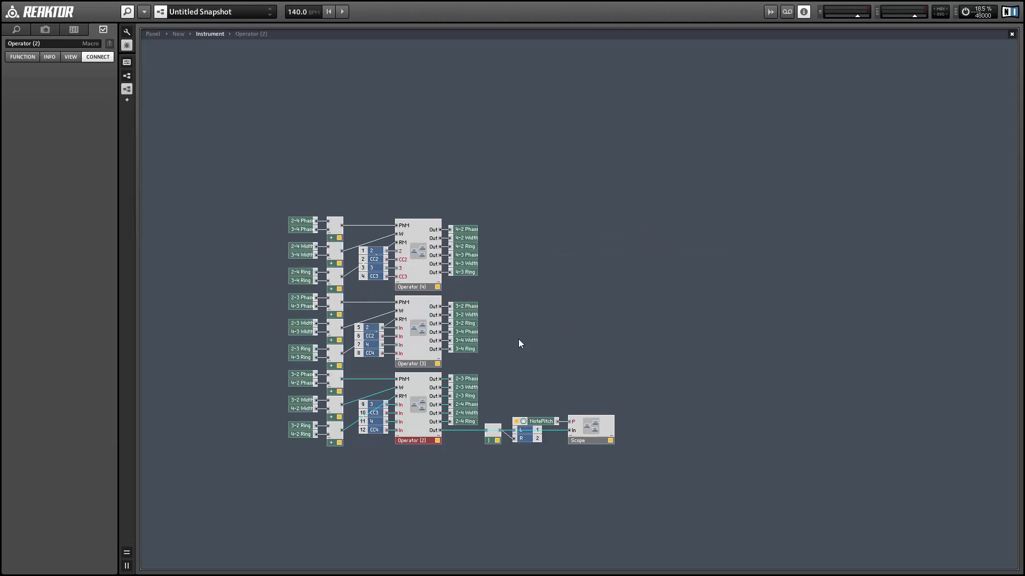
Step: Highlight the audio voice combiner and the L and R output ports fed by Operator (2), and clear the selection
{"action": "left_click", "coordinate": [513, 445]}
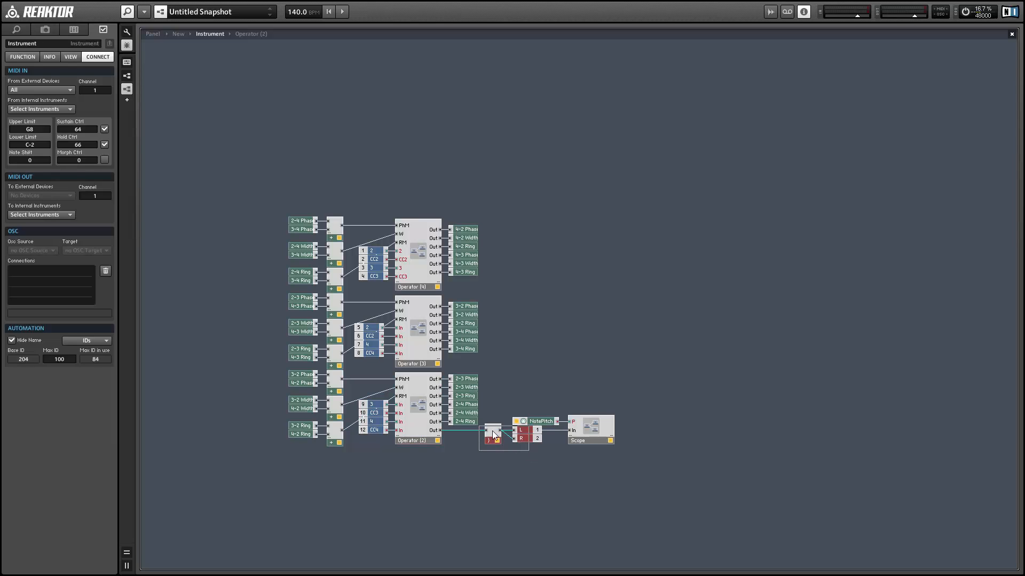
{"action": "left_click", "coordinate": [494, 435]}
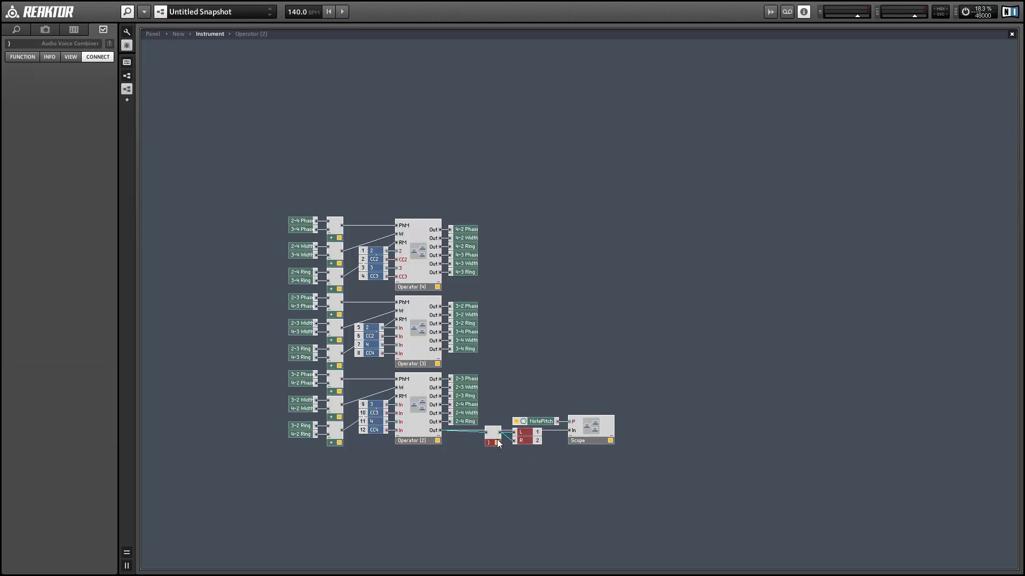
{"action": "left_click", "coordinate": [521, 459]}
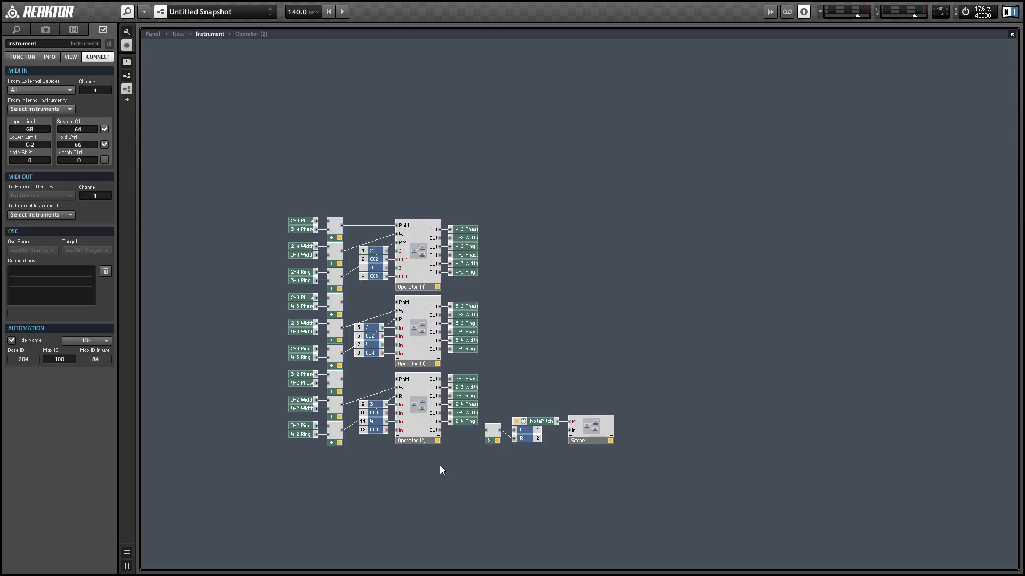